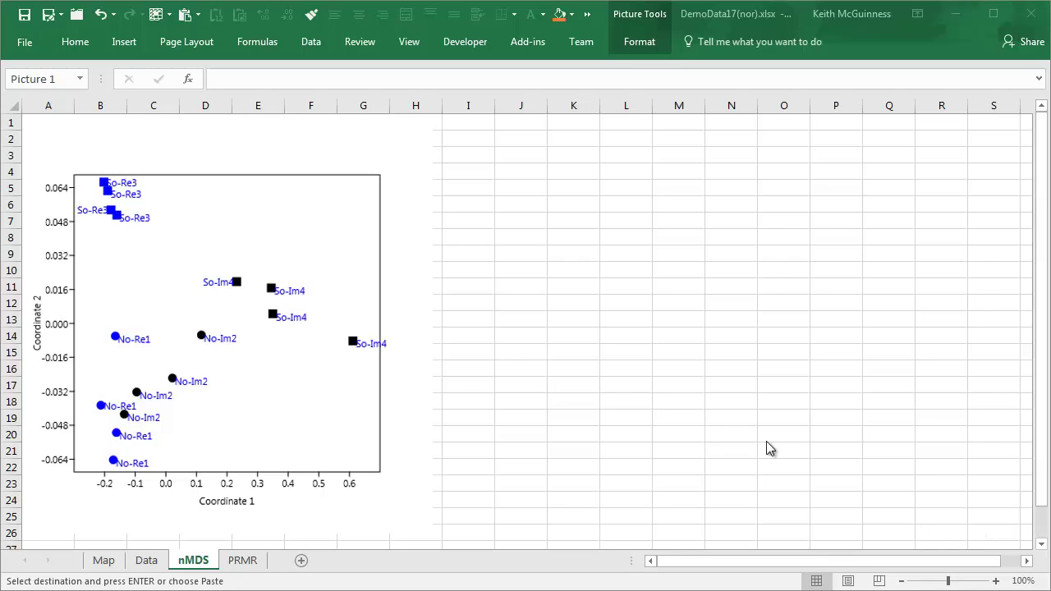
Show the Map sheet with its 0–100 site grid of sample points
click(101, 561)
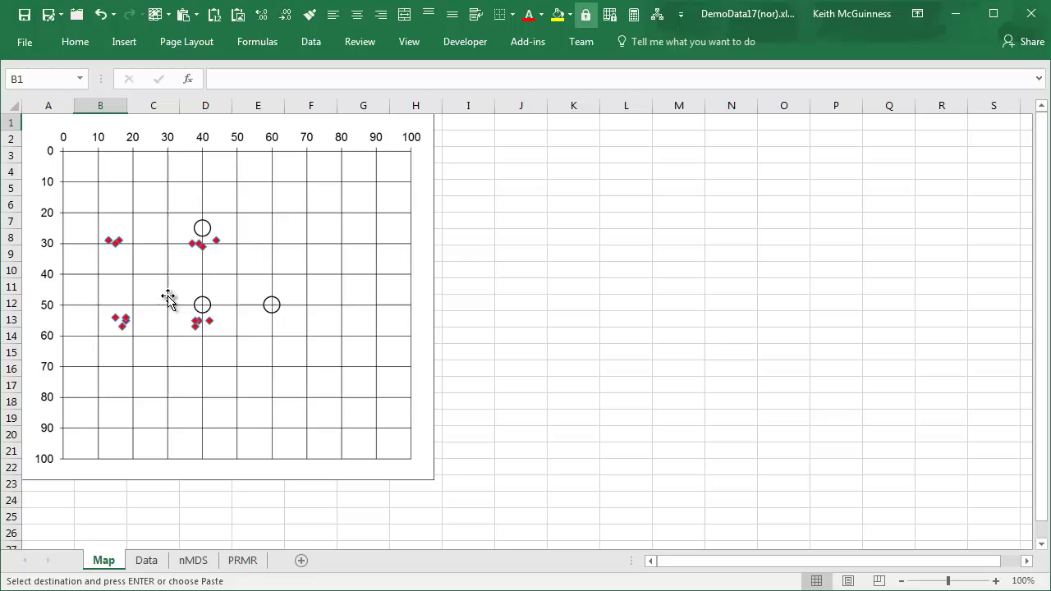
Show the nMDS sheet with the Coordinate 1 vs Coordinate 2 ordination plot
click(193, 560)
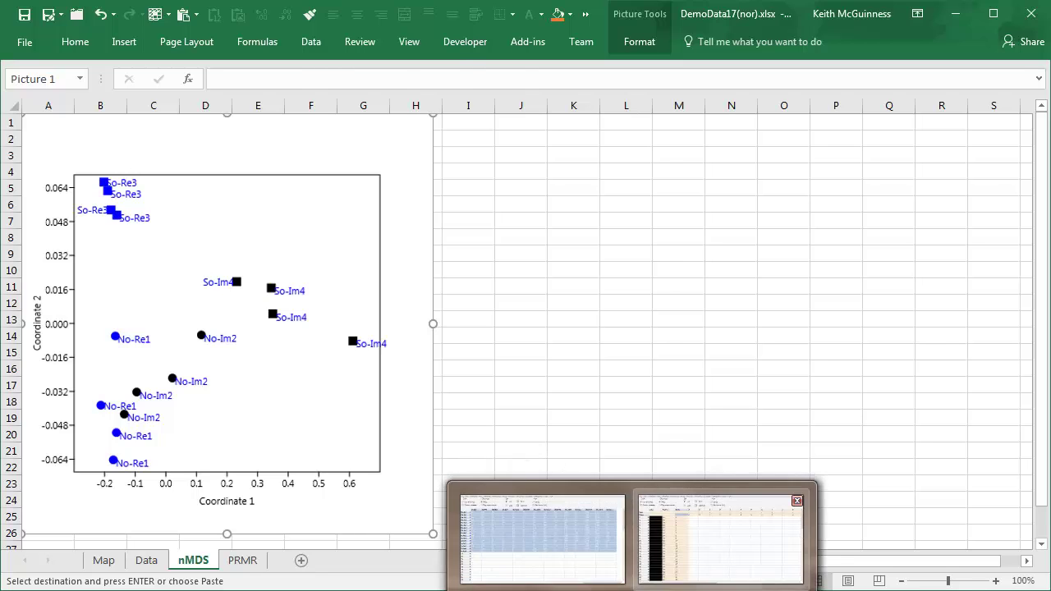
Check the copied range on the Data sheet, then return to the empty PAST grid
click(634, 567)
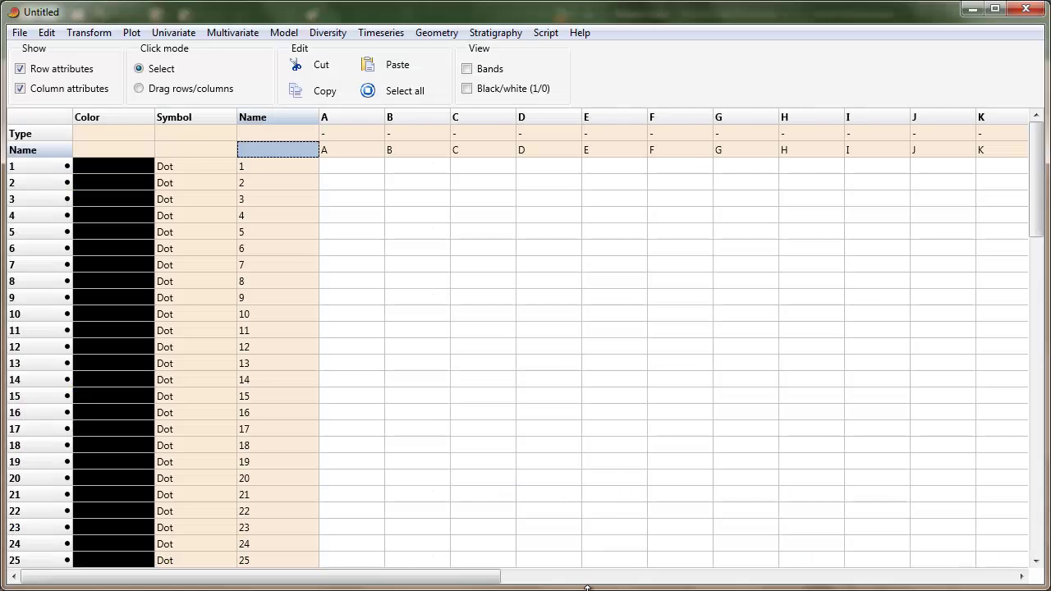
click(371, 569)
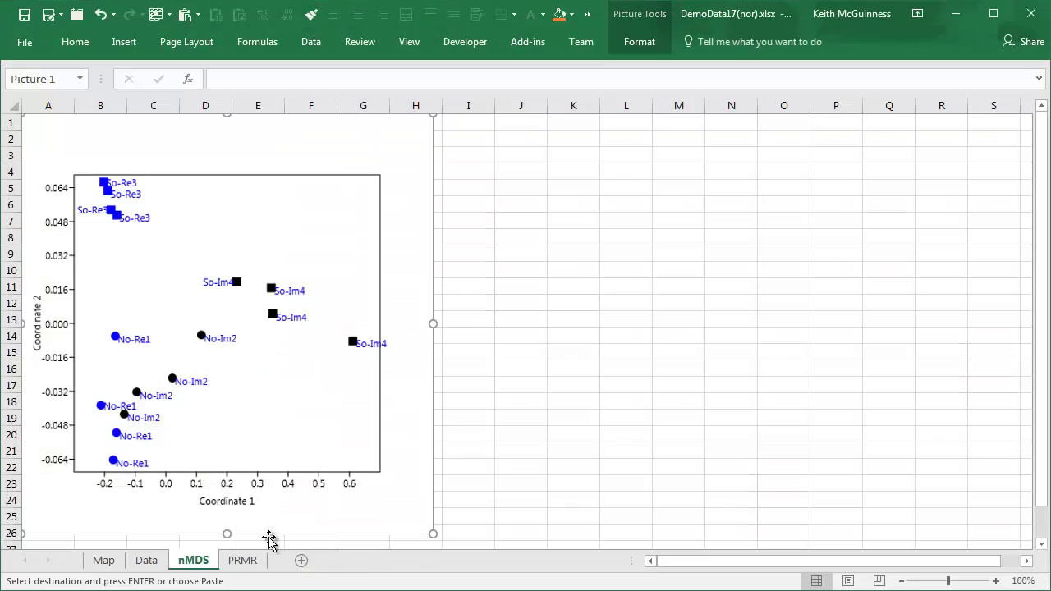
click(146, 561)
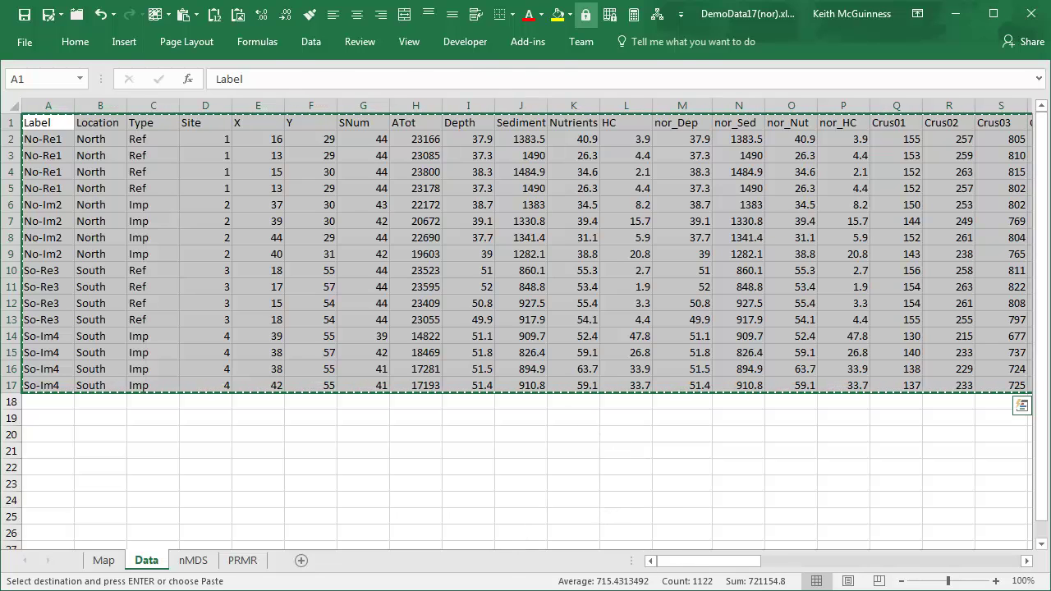
key(alt+Tab)
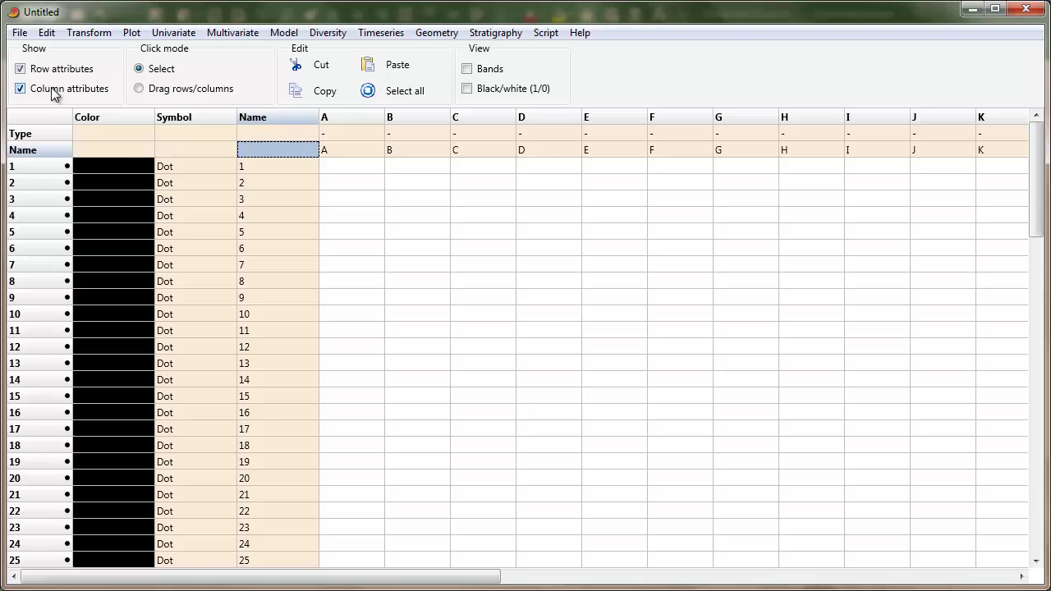
Paste the sample table, make Location, Type and Site Group columns, and hide column attributes
click(372, 71)
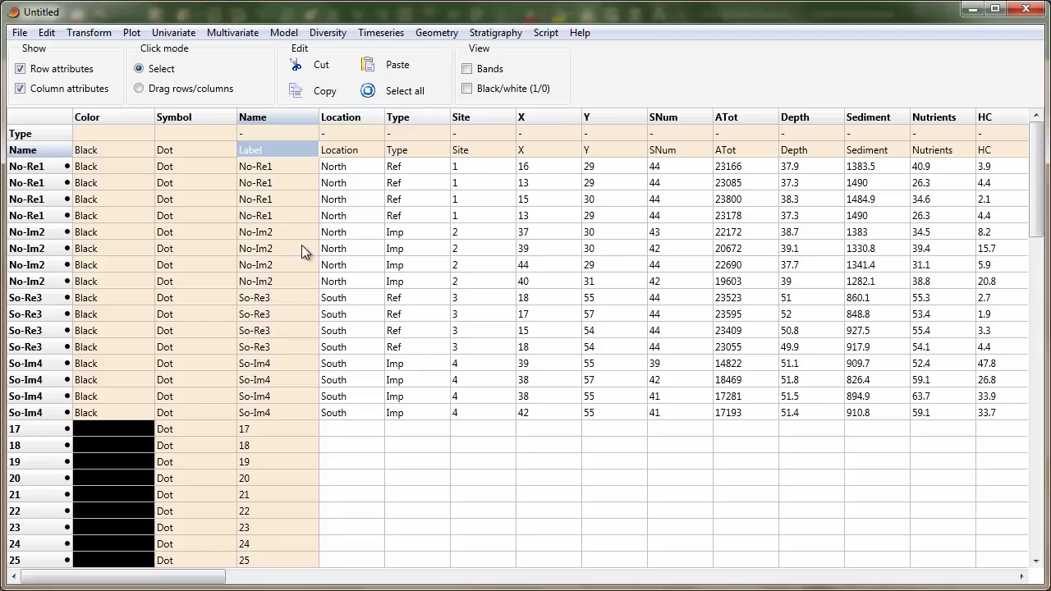
click(356, 132)
click(356, 132)
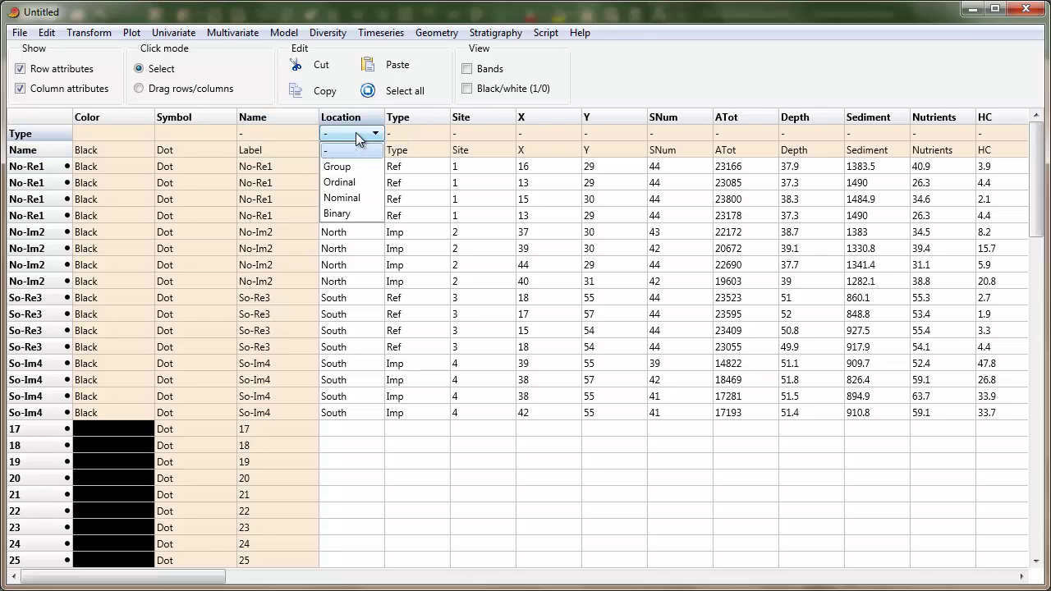
click(356, 169)
click(417, 133)
click(417, 133)
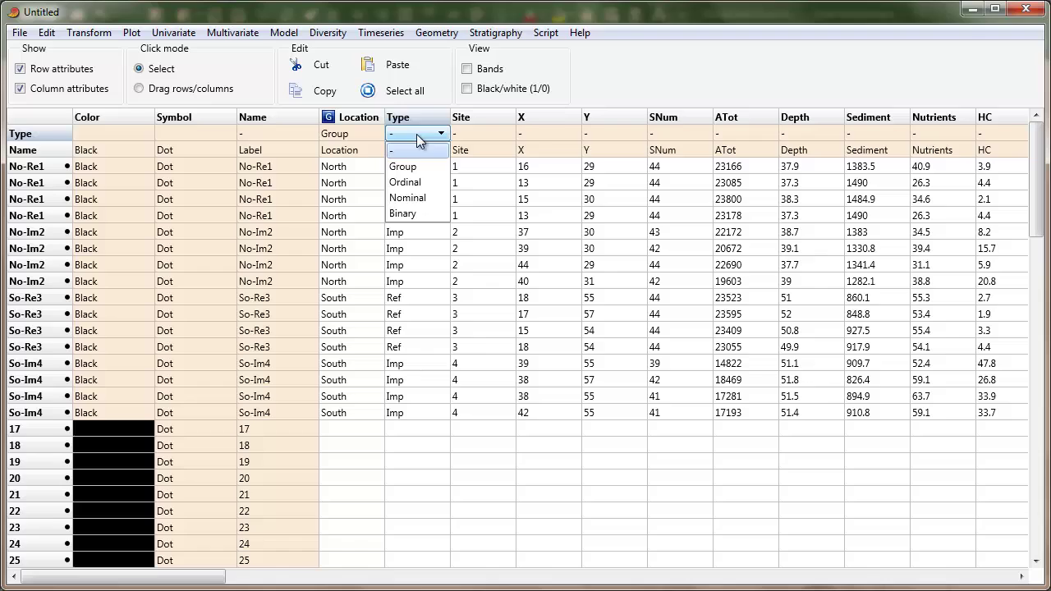
click(407, 167)
click(475, 133)
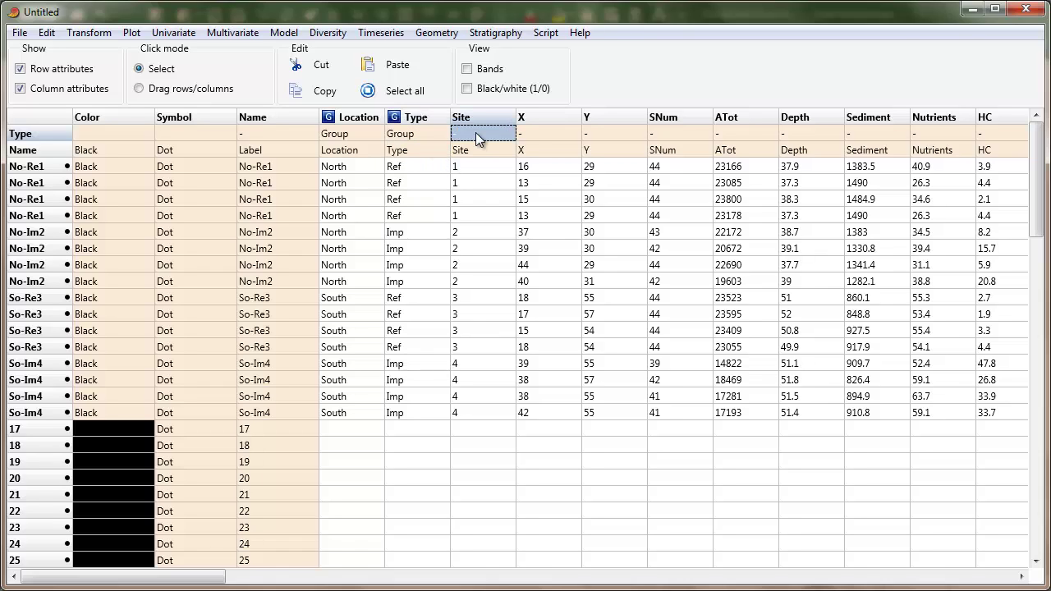
click(475, 133)
click(472, 168)
click(46, 89)
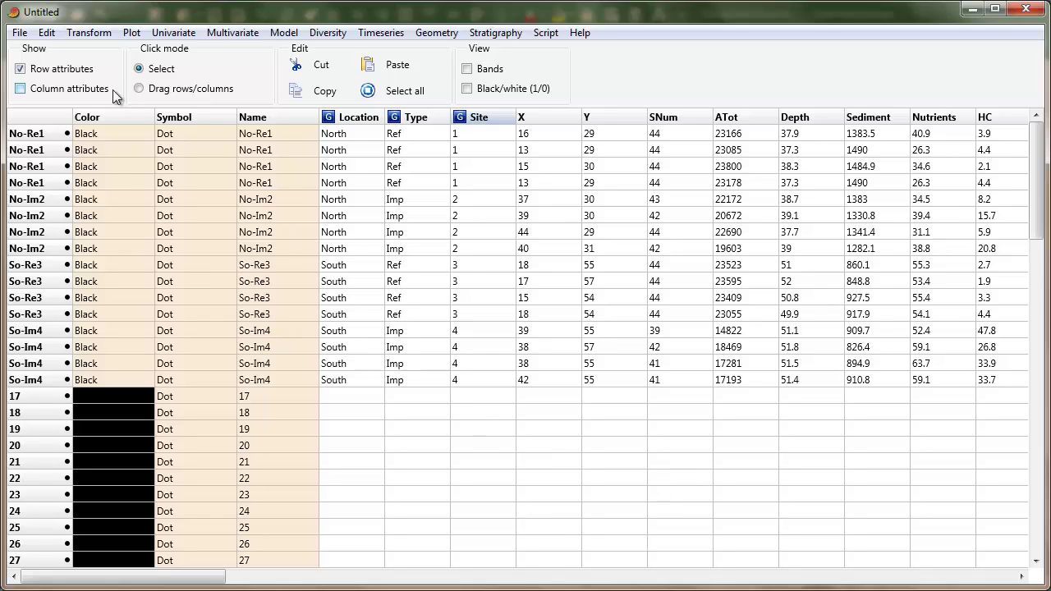
click(195, 136)
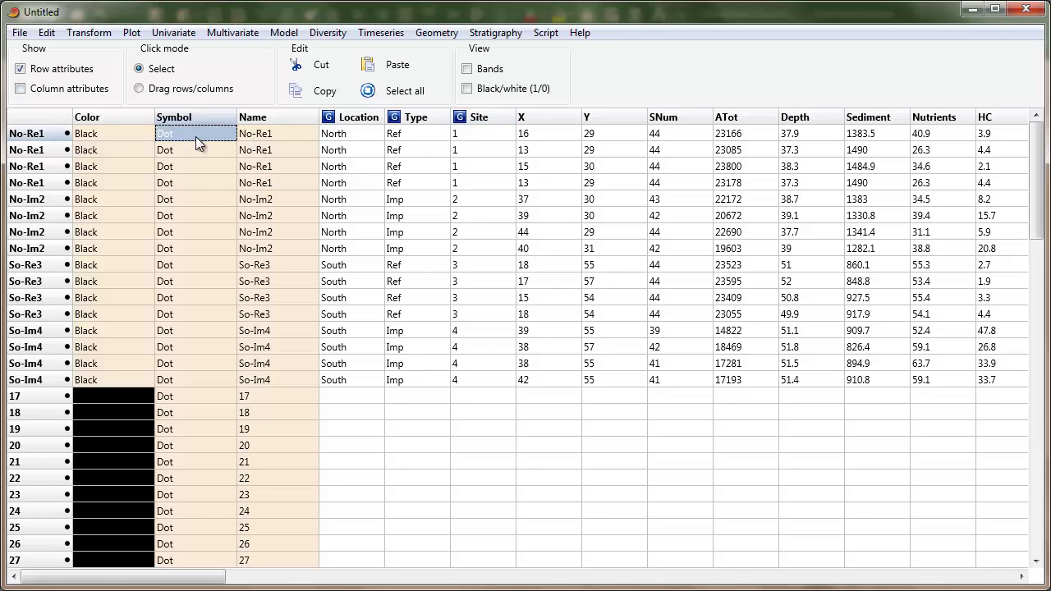
click(474, 140)
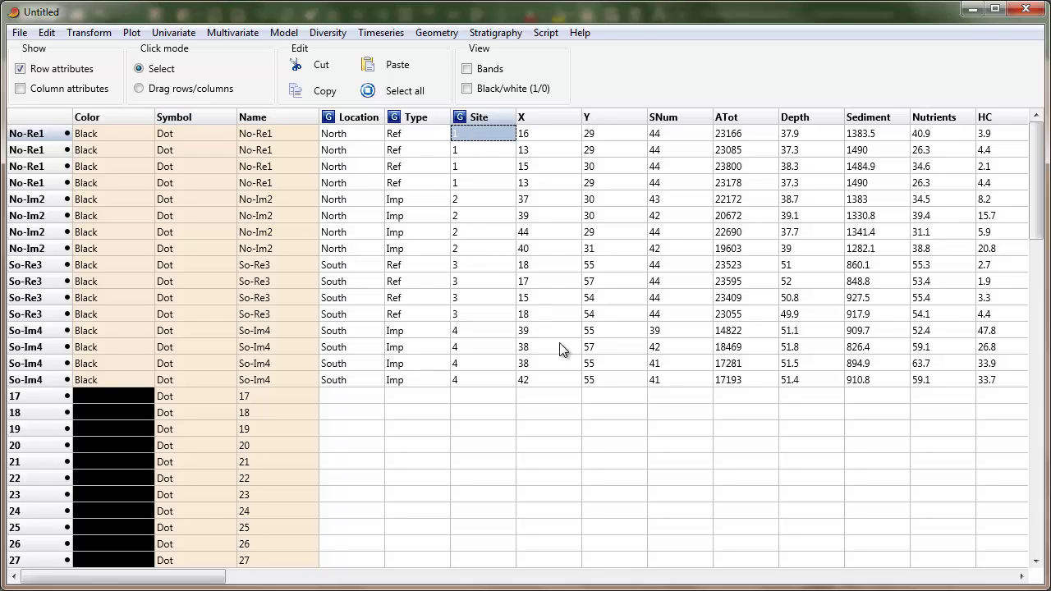
shift+click(560, 380)
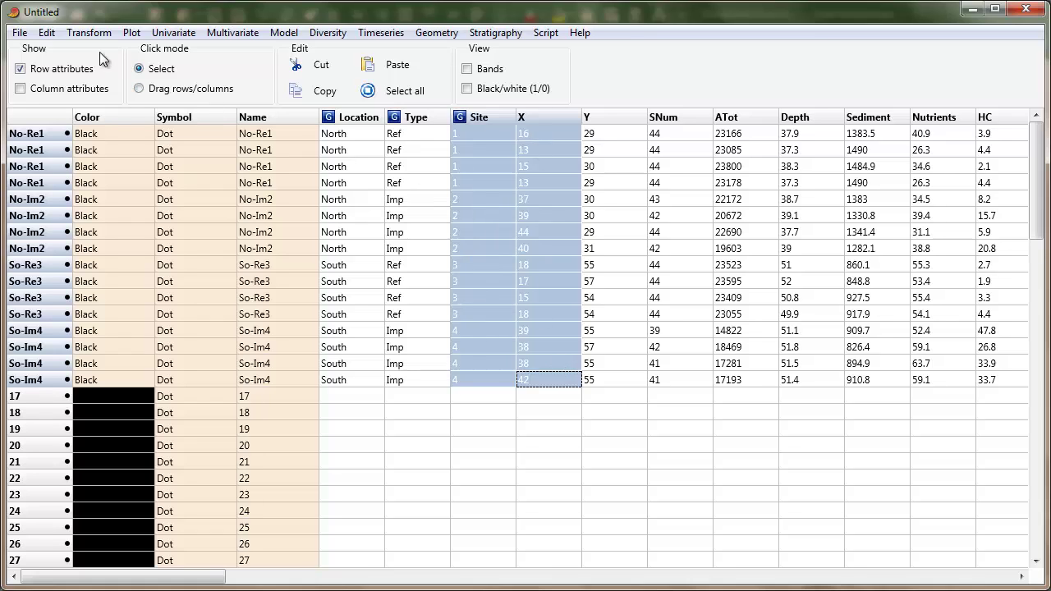
click(47, 33)
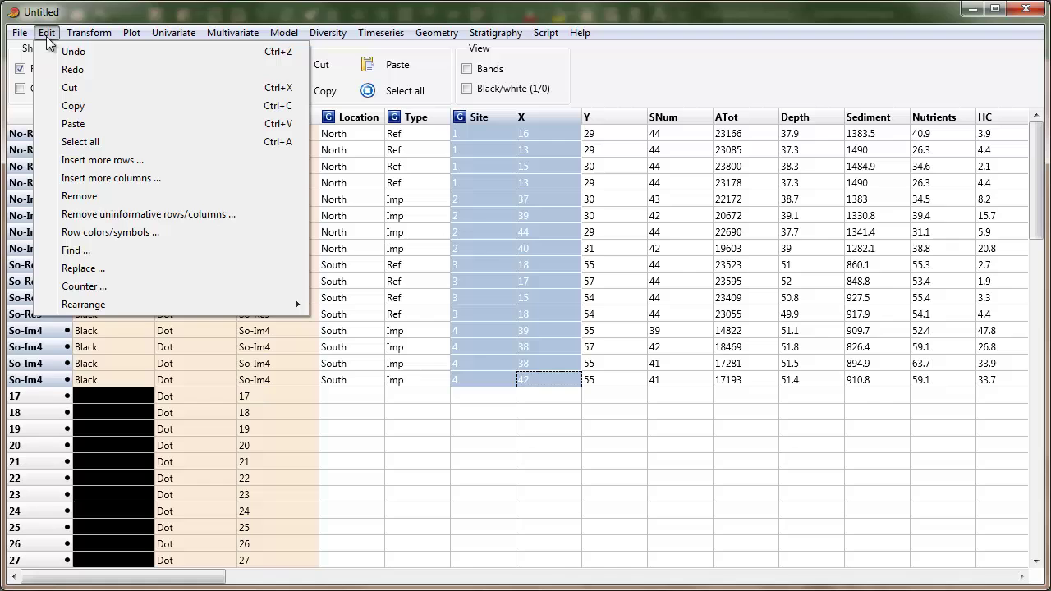
click(94, 231)
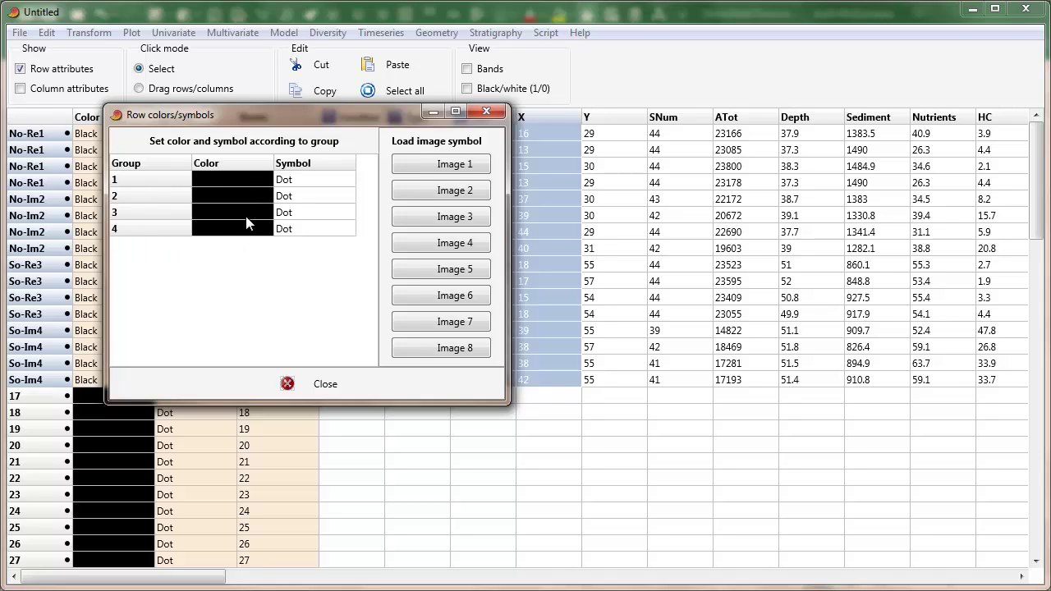
click(486, 111)
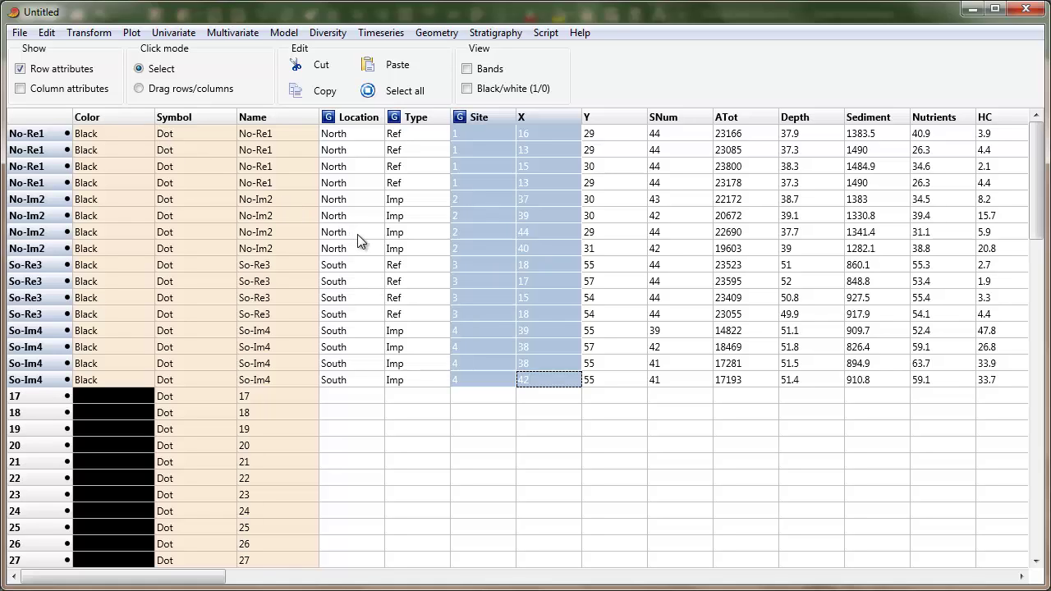
click(345, 138)
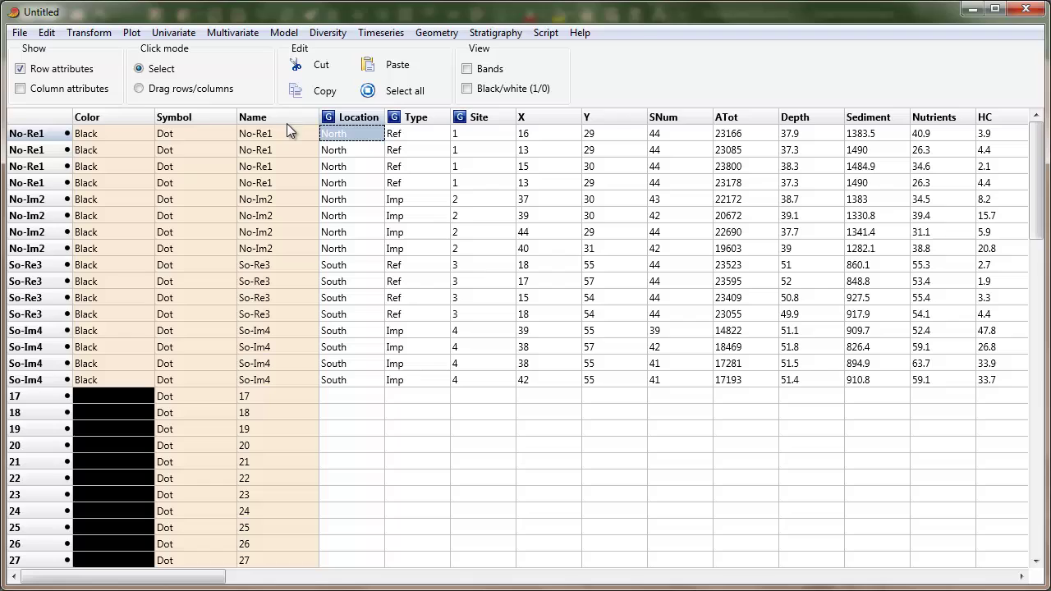
Hide row attributes, then tick All-zero columns in Remove uninformative rows/columns and close it
click(78, 69)
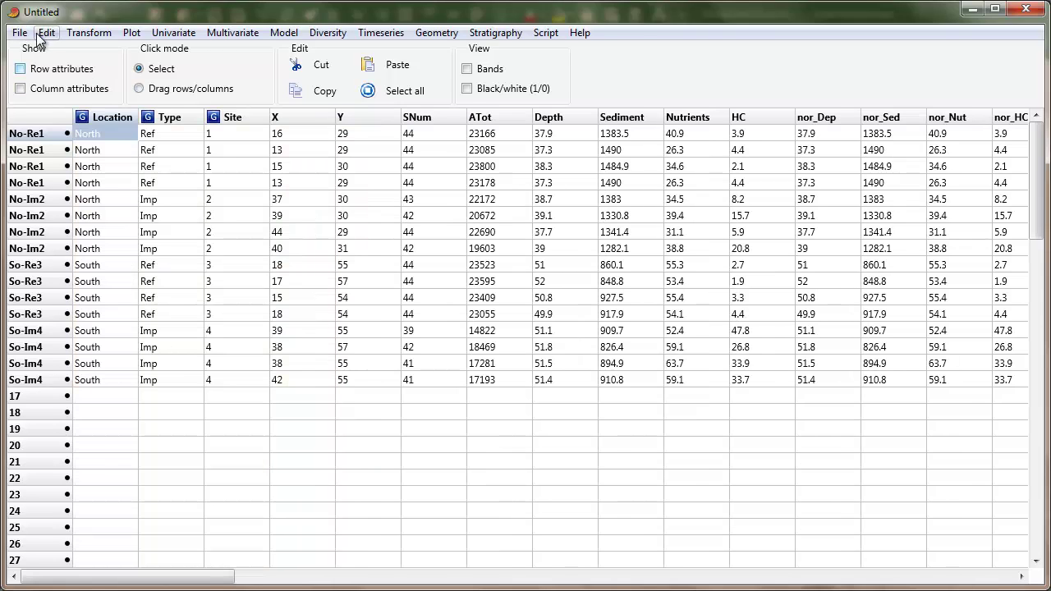
click(43, 32)
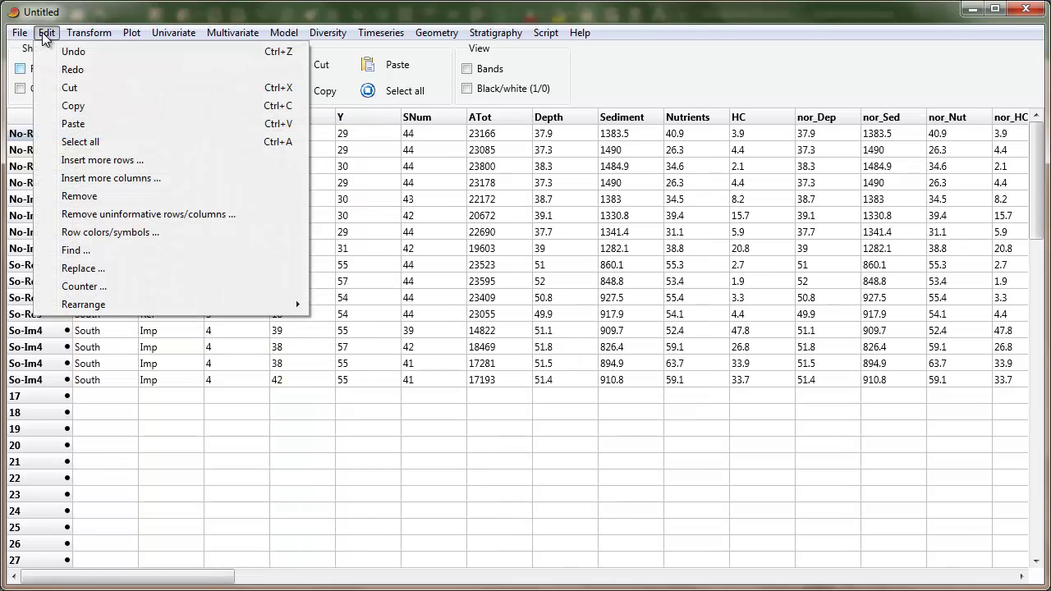
click(104, 215)
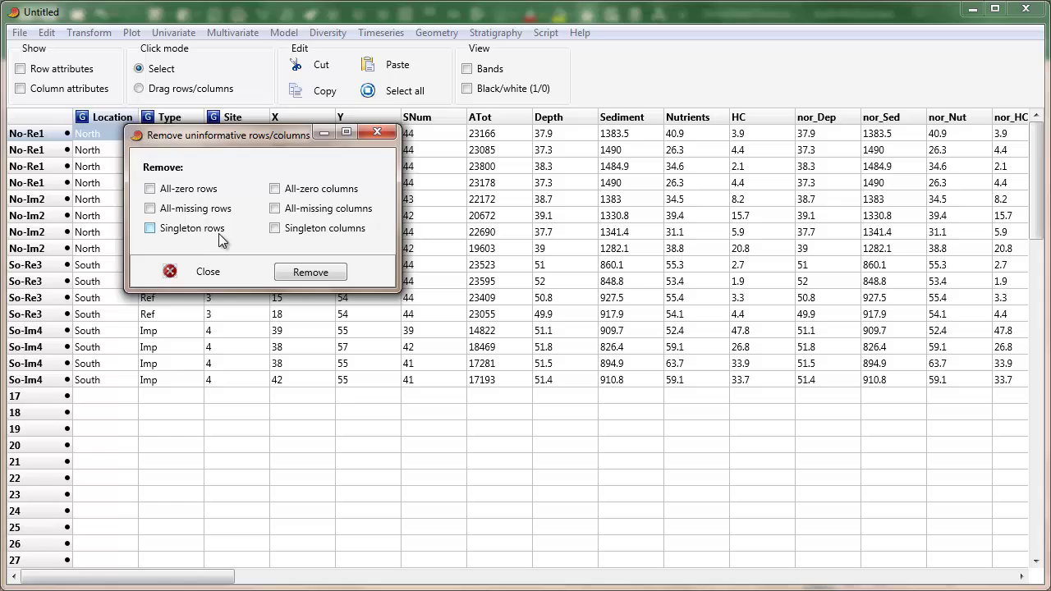
click(331, 193)
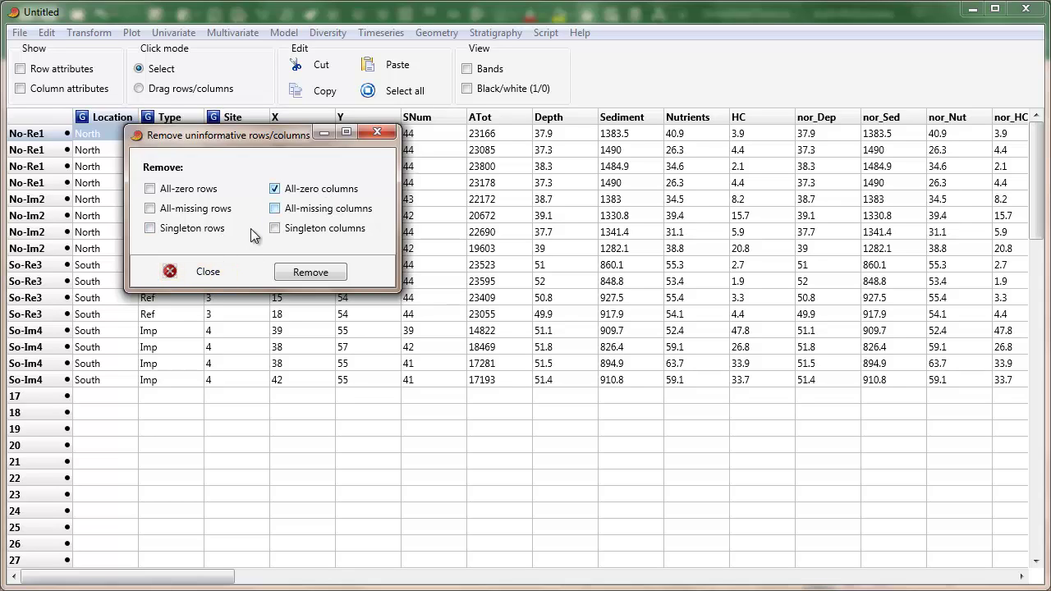
click(205, 272)
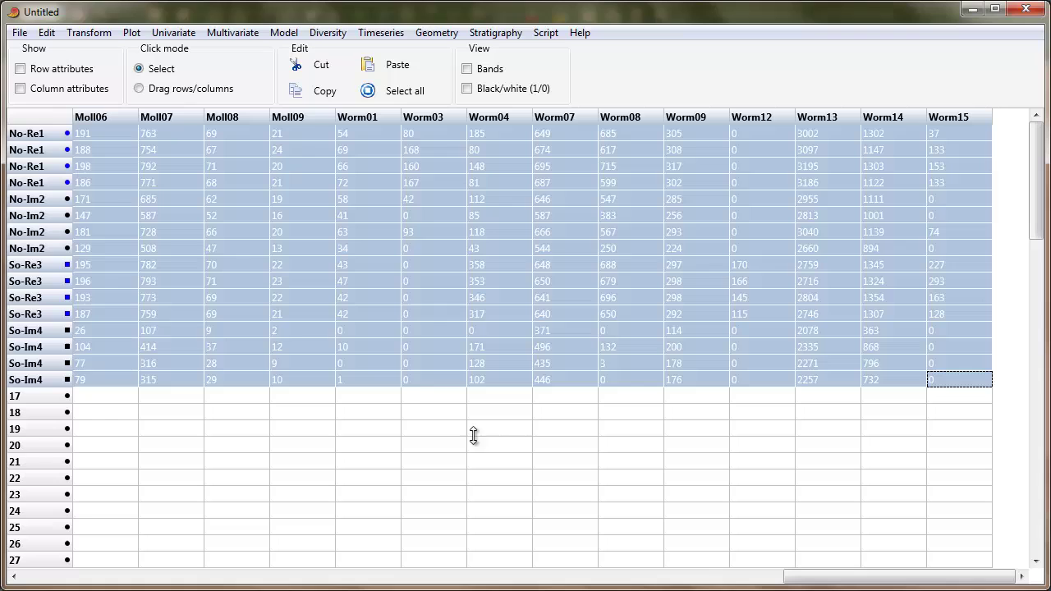
Select the Type column and all Crus, Moll and Worm count columns for the 16 samples
drag(790, 585, 222, 588)
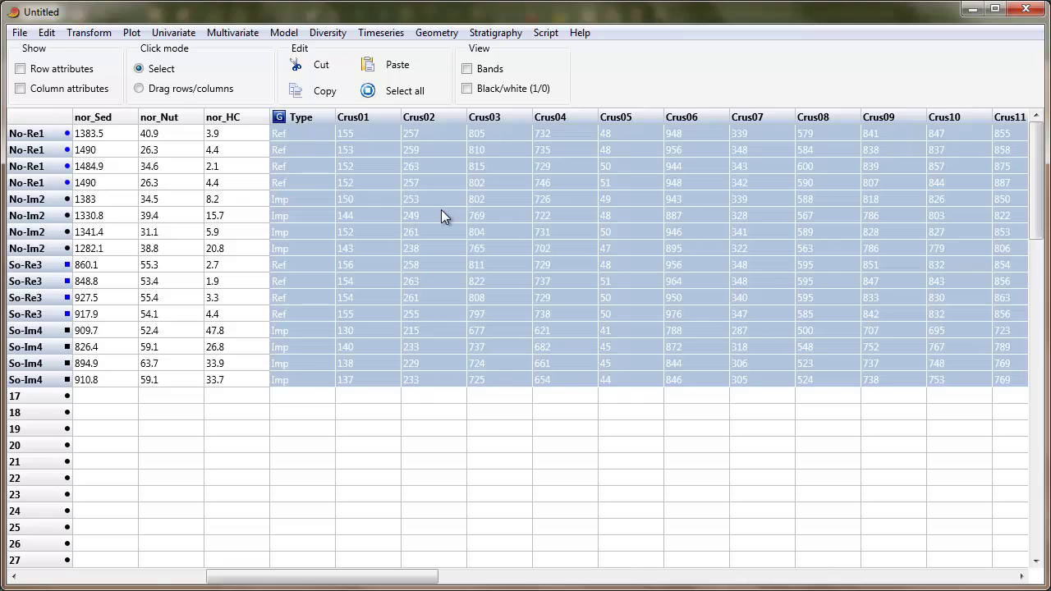
Run SIMPER for Ref vs Imp (Bray-Curtis, dissimilarity 10.64) and enlarge the results window
click(256, 38)
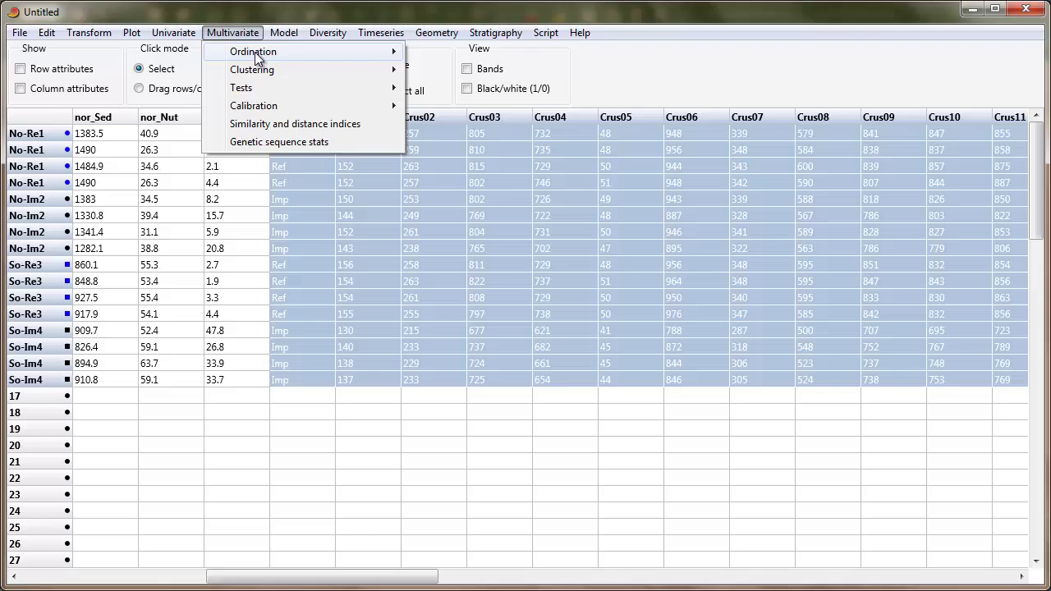
mouse_move(304, 88)
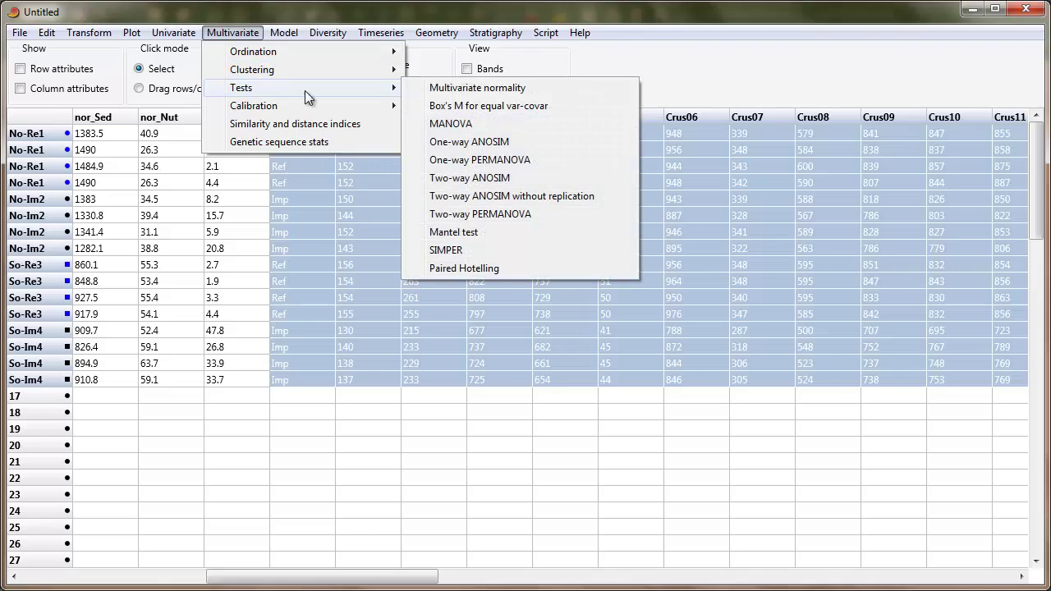
click(488, 248)
drag(472, 153, 376, 38)
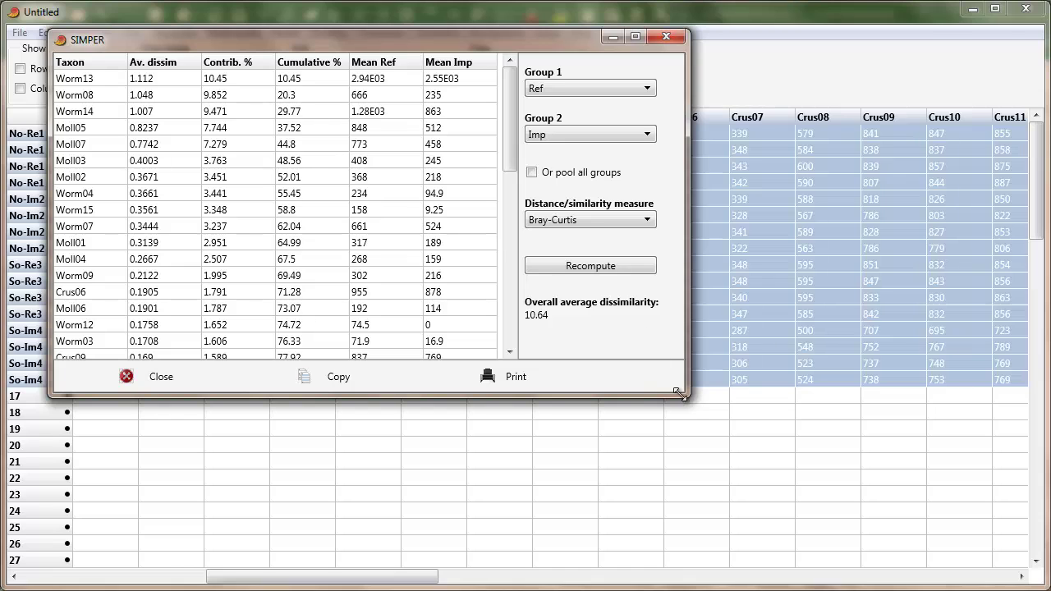
drag(686, 395, 932, 550)
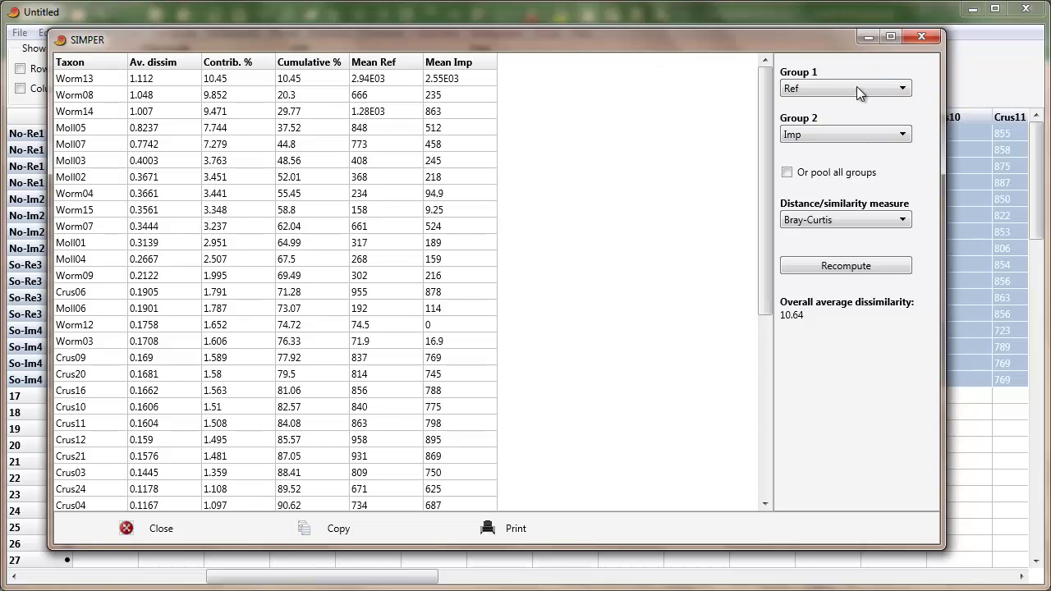
Close SIMPER and drag the Site column to sit right after Type, before Crus01
click(923, 36)
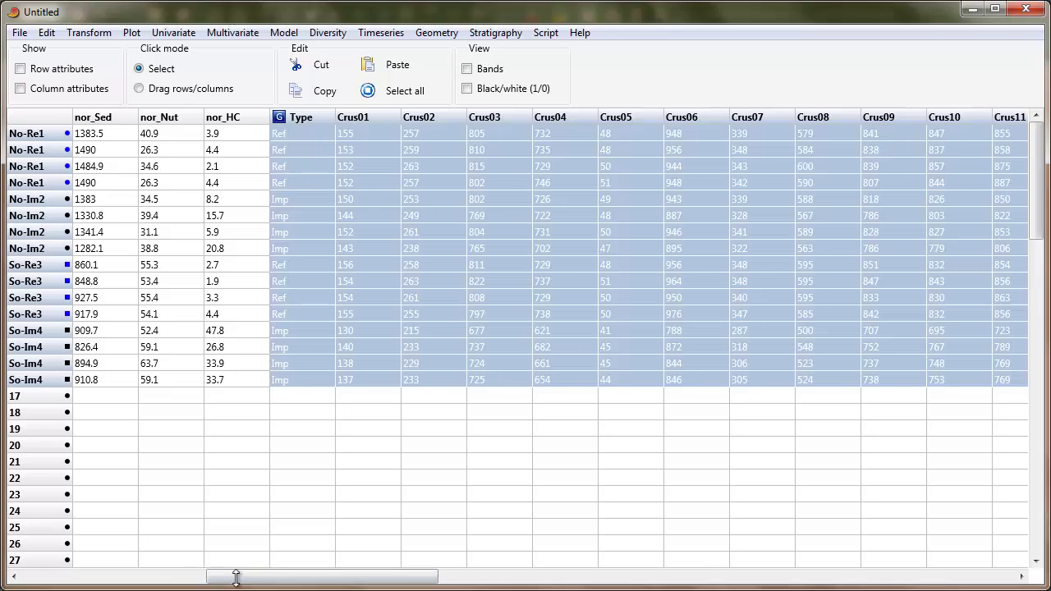
drag(213, 575, 64, 572)
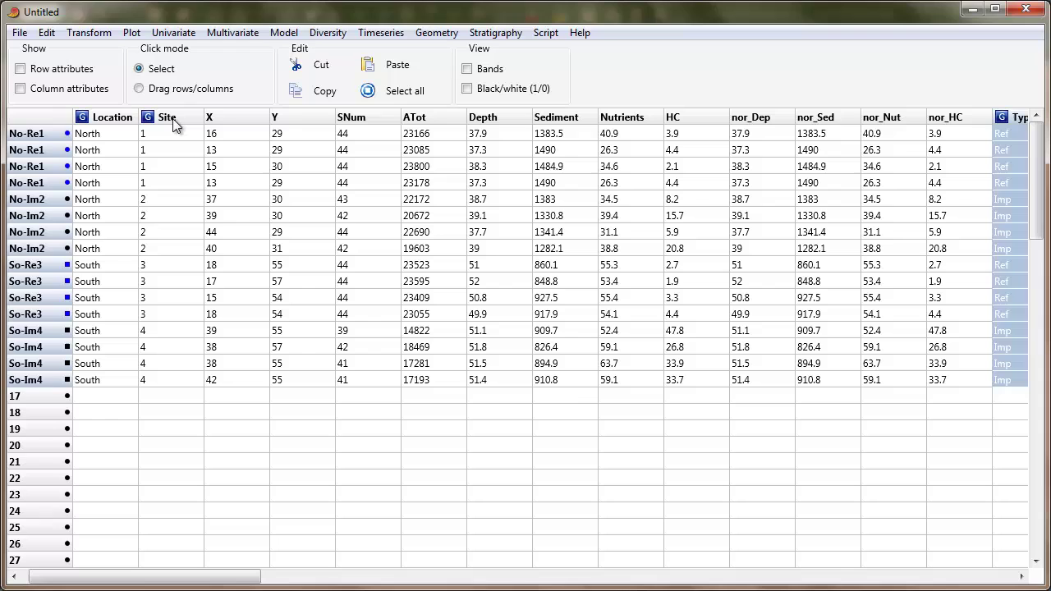
click(217, 117)
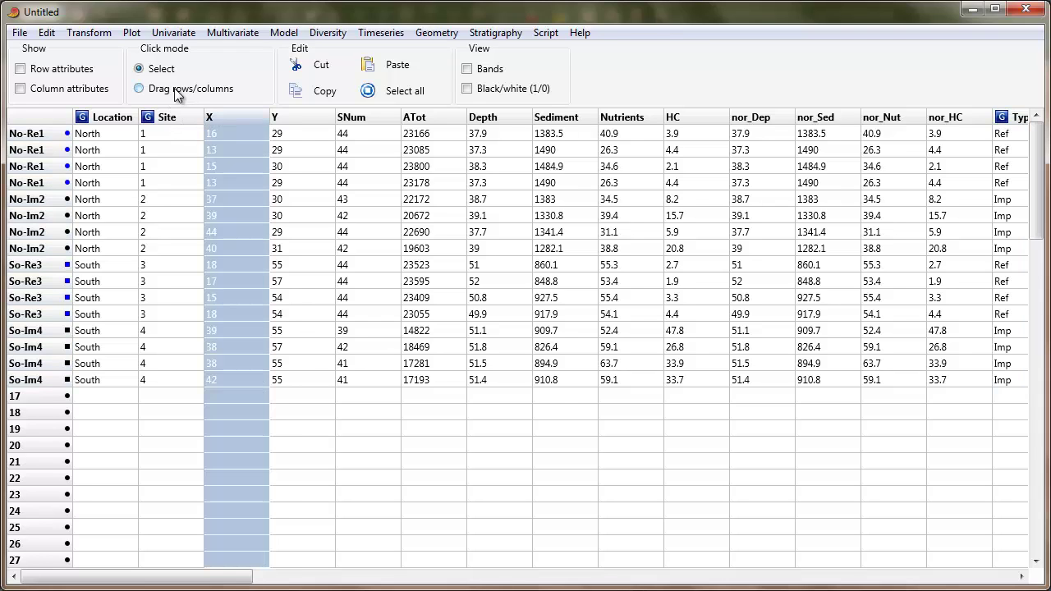
click(176, 90)
drag(171, 117, 875, 169)
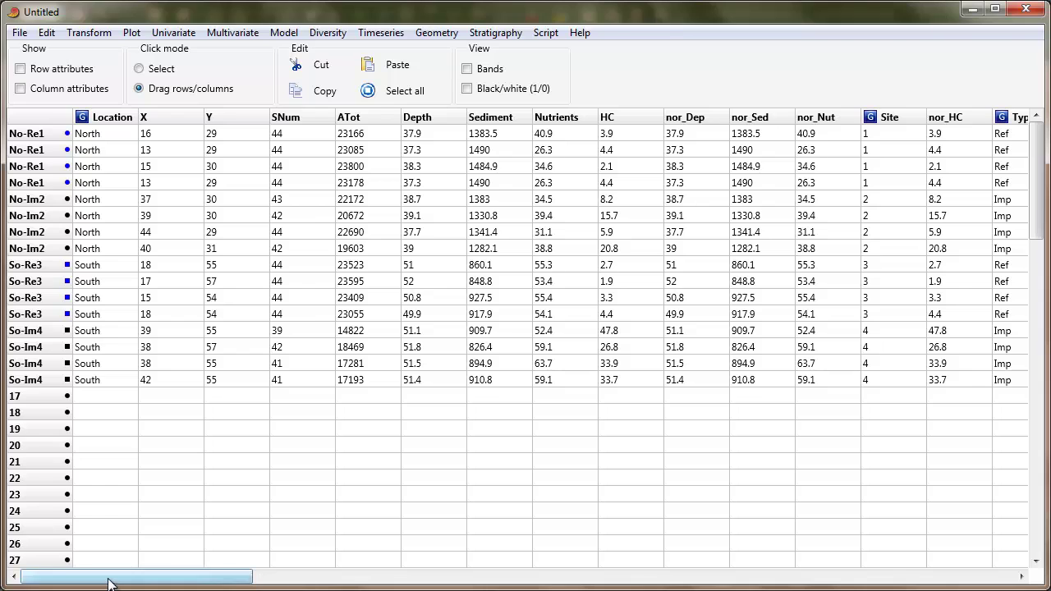
drag(111, 579, 264, 578)
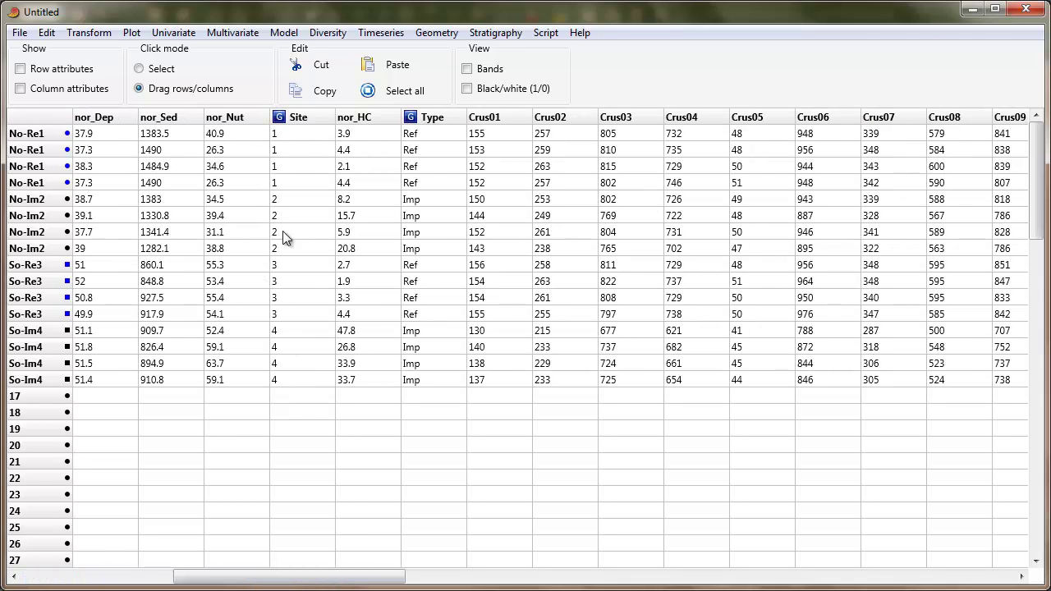
drag(305, 124, 470, 144)
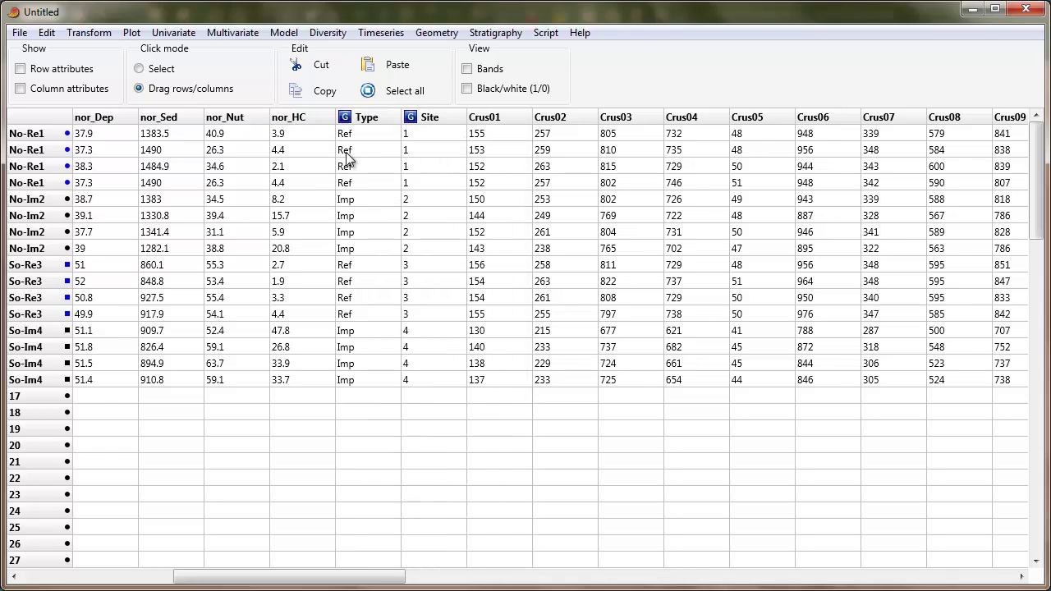
Select from Site through the last Worm column across all 16 samples
click(162, 71)
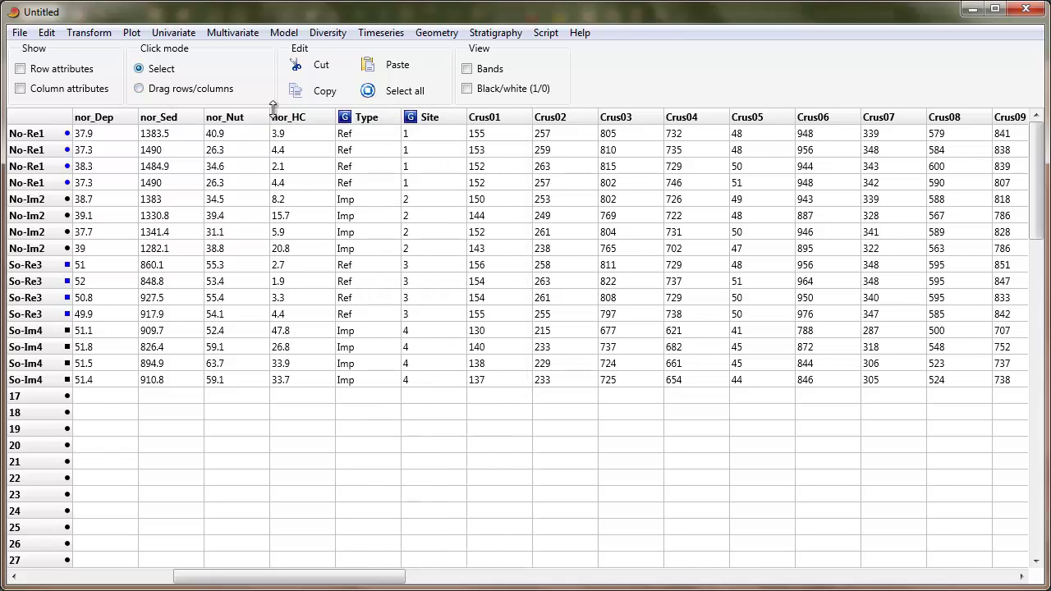
click(424, 134)
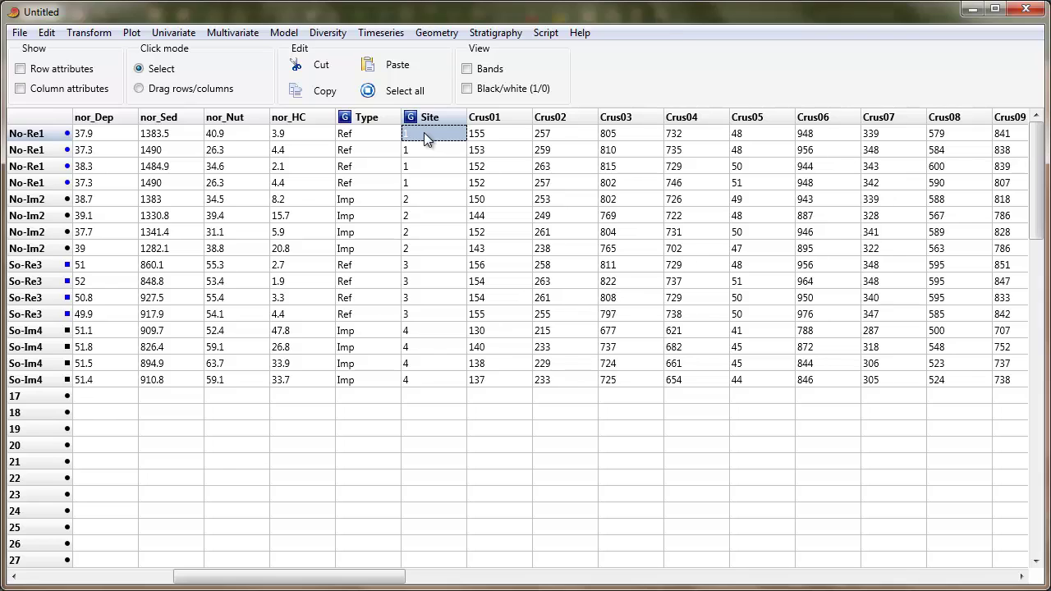
key(shift+Down)
key(shift+Down)
key(shift+Down)
key(shift+Down)
key(shift+Down)
key(shift+Down)
key(shift+Down)
key(shift+Down)
key(shift+Down)
key(shift+Down)
key(shift+Down)
key(shift+Down)
key(shift+Down)
key(shift+Down)
key(shift+Down)
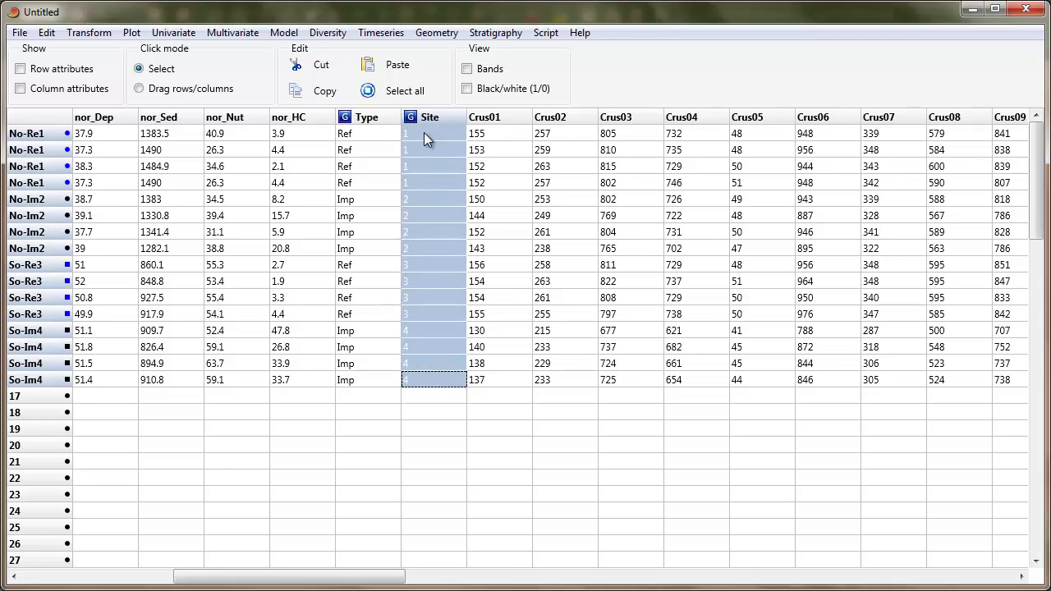
key(shift+Right)
key(shift+Right)
key(shift+Right)
key(shift+Right)
key(shift+Right)
key(shift+Right)
key(shift+Right)
key(shift+Right)
key(shift+Right)
key(shift+Right)
key(shift+Right)
key(shift+Right)
key(shift+Right)
key(shift+Right)
key(shift+Right)
key(shift+Right)
key(shift+Right)
key(shift+Right)
key(shift+Right)
key(shift+Right)
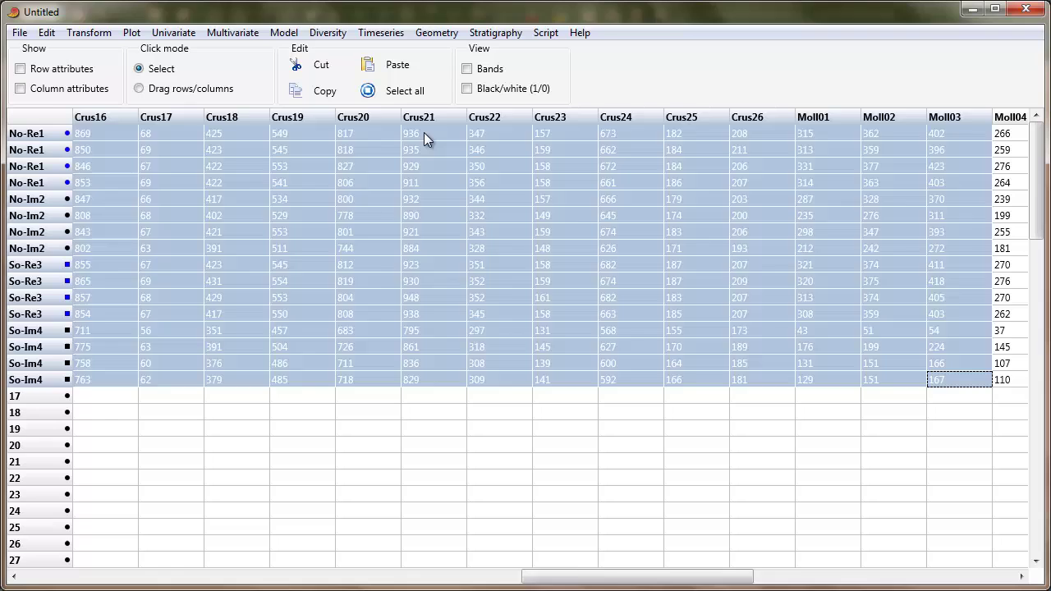
key(shift+Right)
key(shift+Right)
key(shift+Right)
key(shift+Right)
key(shift+Right)
key(shift+Right)
key(shift+Right)
key(shift+Right)
key(shift+Right)
key(shift+Right)
key(shift+Right)
key(shift+Right)
key(shift+Right)
key(shift+Right)
key(shift+Right)
key(shift+Right)
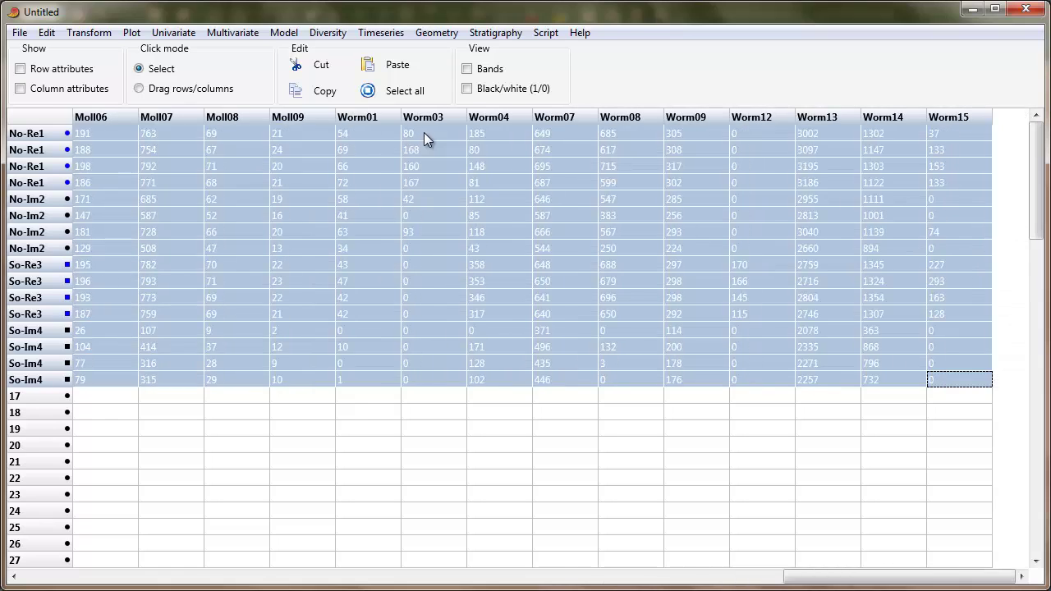
click(231, 34)
mouse_move(248, 91)
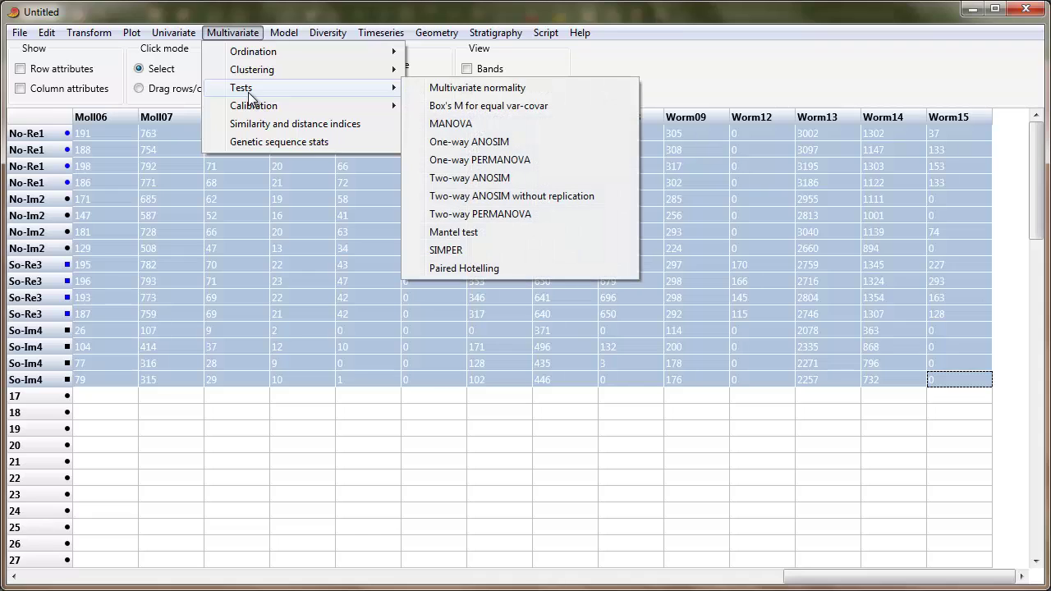
click(487, 250)
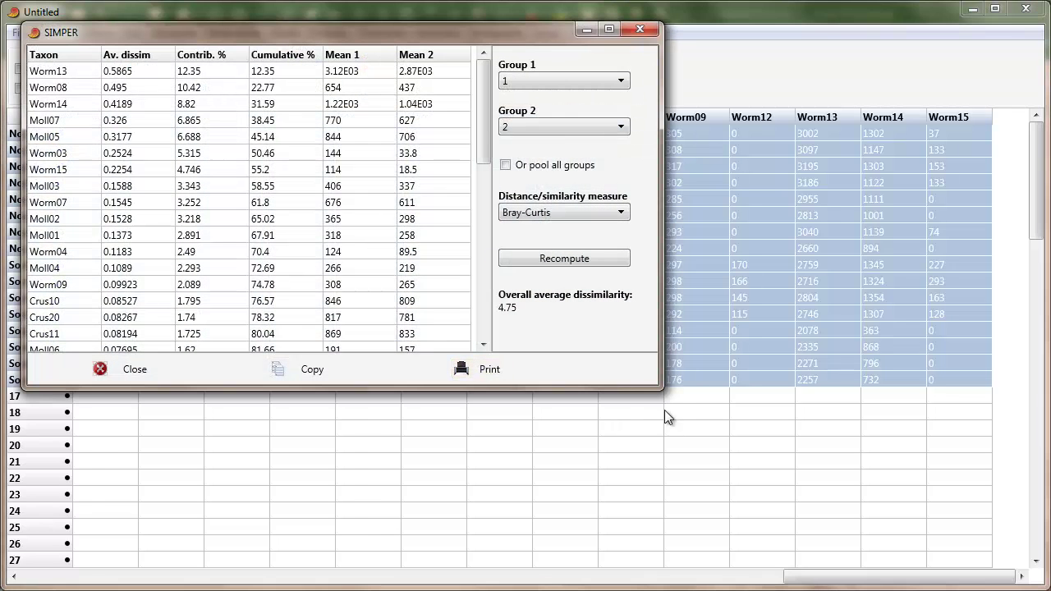
drag(659, 388, 803, 532)
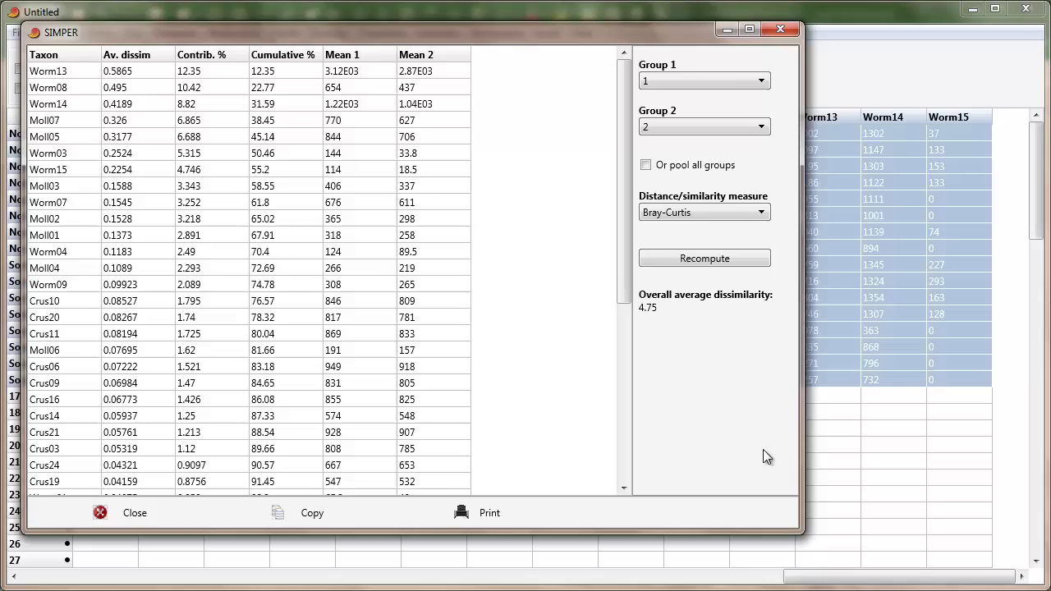
click(733, 131)
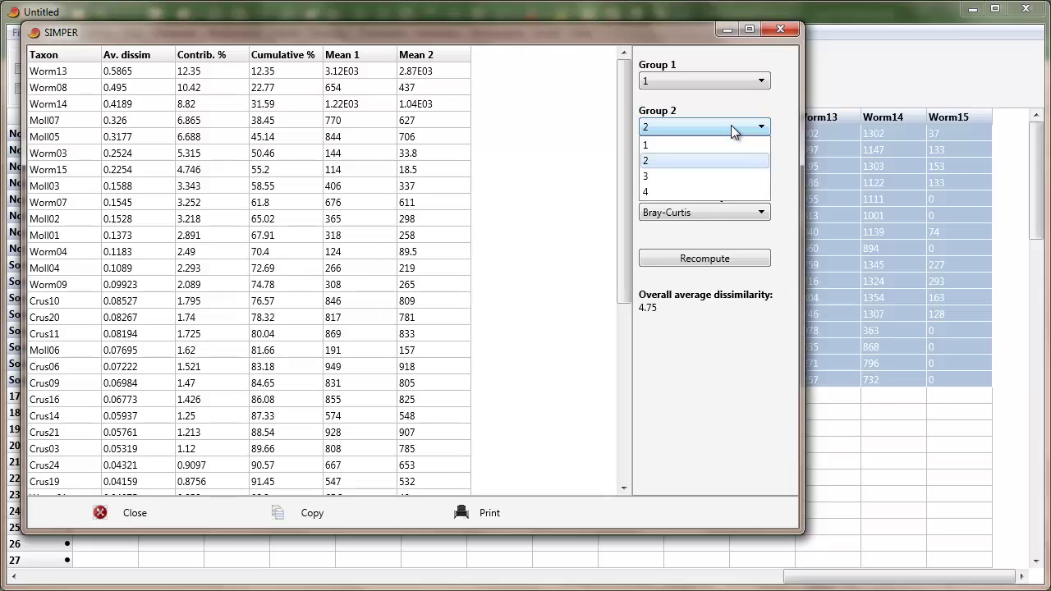
click(710, 188)
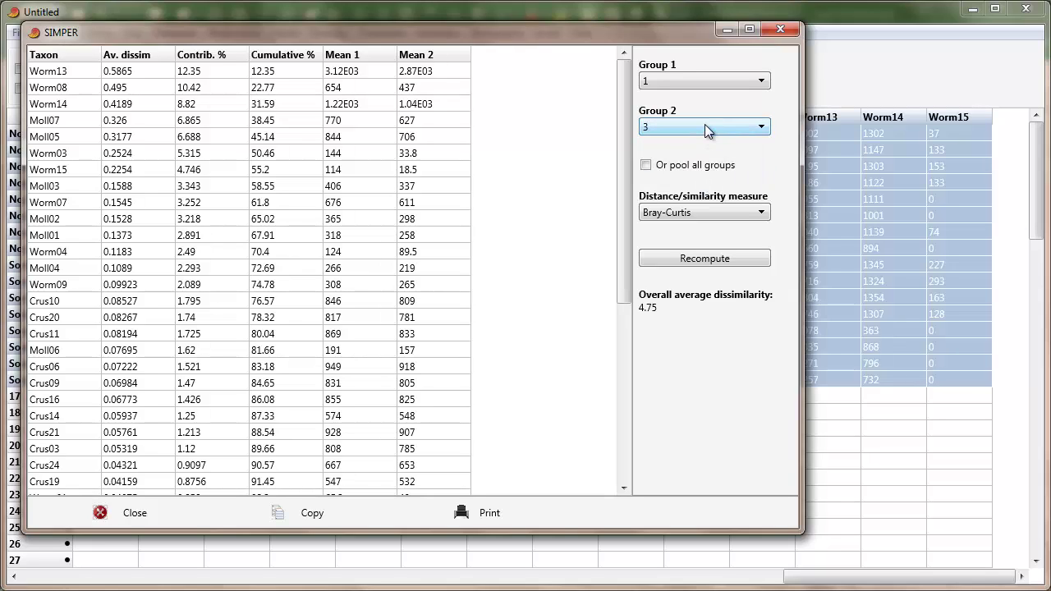
click(704, 124)
click(697, 193)
click(779, 30)
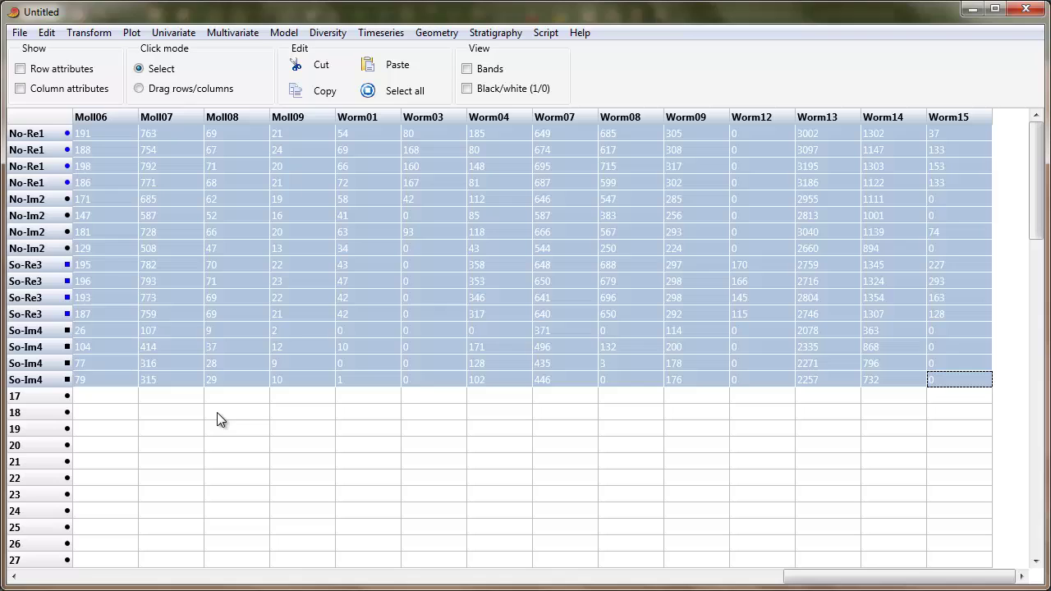
drag(821, 577, 123, 579)
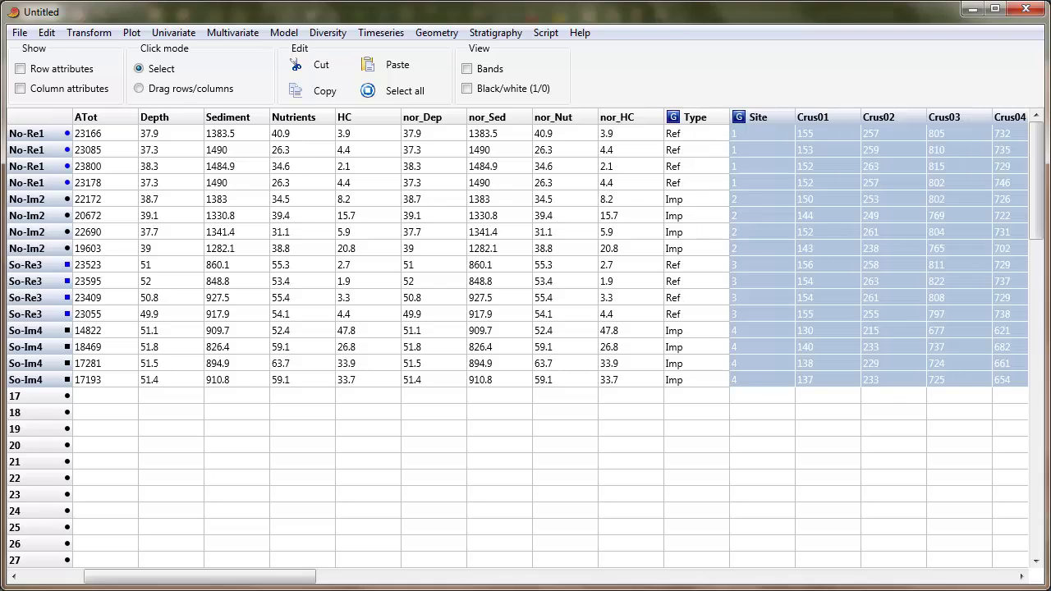
drag(105, 577, 39, 572)
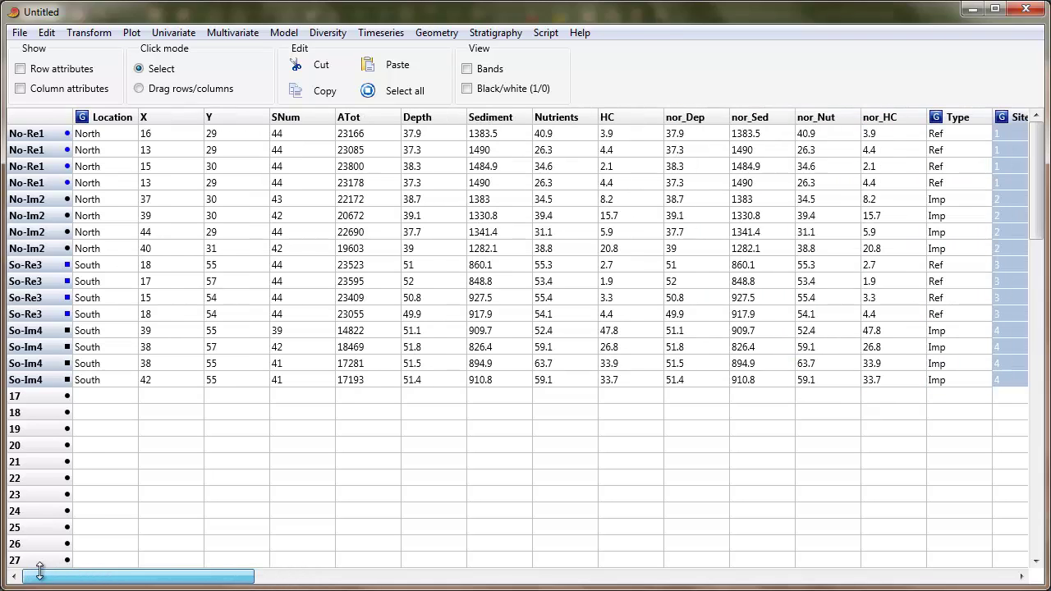